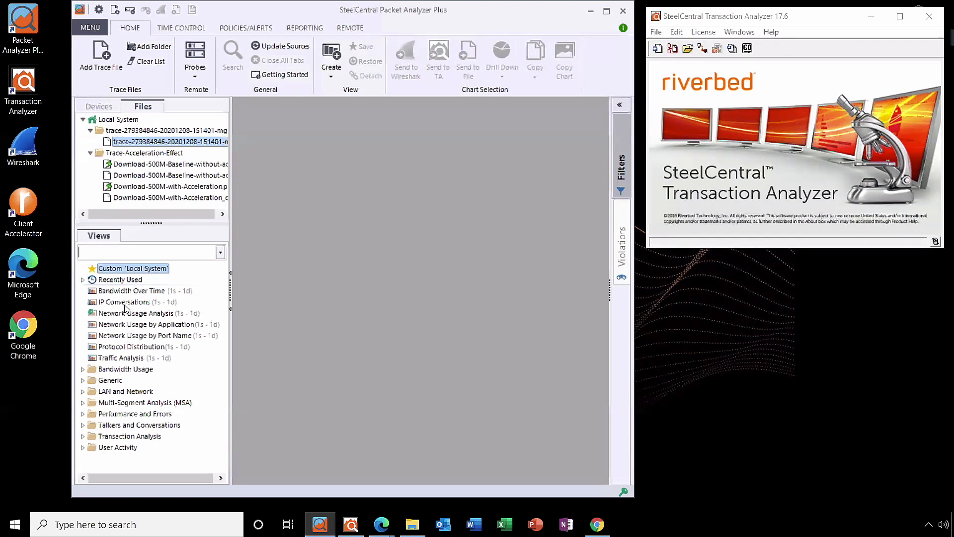
drag(128, 303, 148, 304)
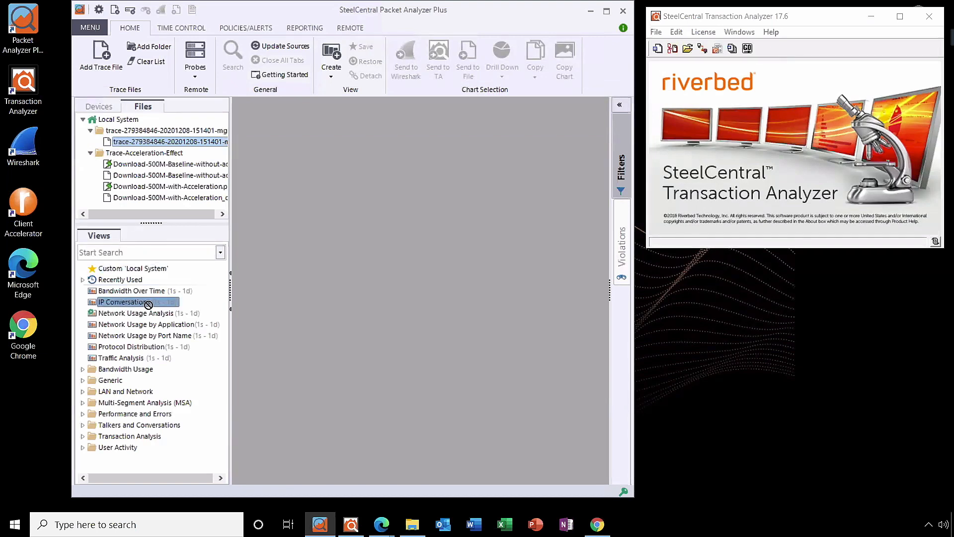
mouse_move(148, 305)
mouse_down()
mouse_move(172, 293)
mouse_move(195, 198)
mouse_move(186, 143)
mouse_up()
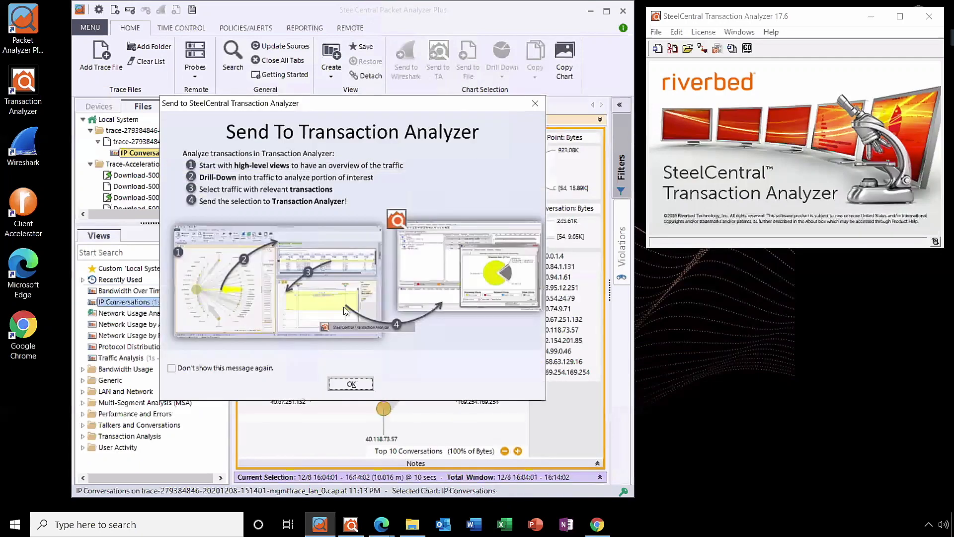
click(349, 384)
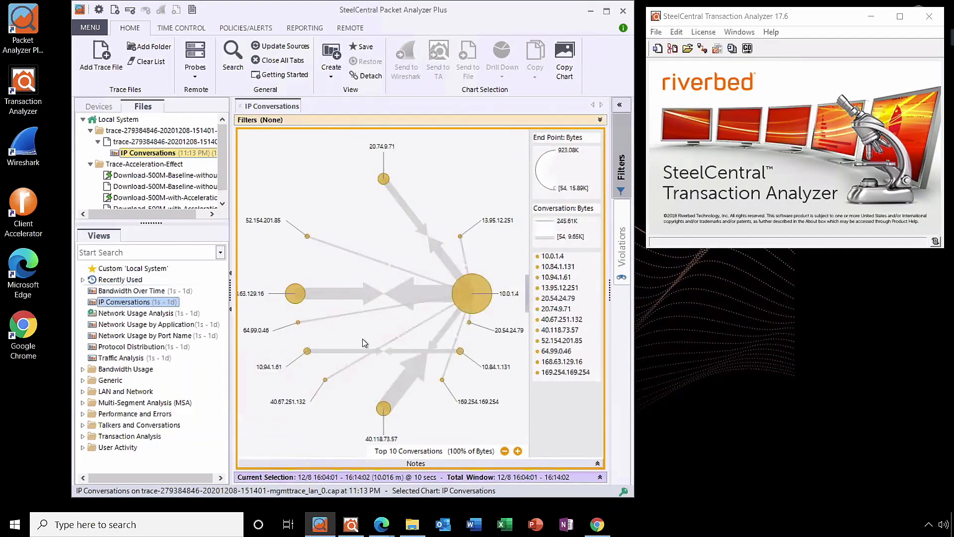
Step: Select the conversation between 10.0.1.4 and 168.63.129.16, look over its analysis and export options, and return to the desktop
click(320, 297)
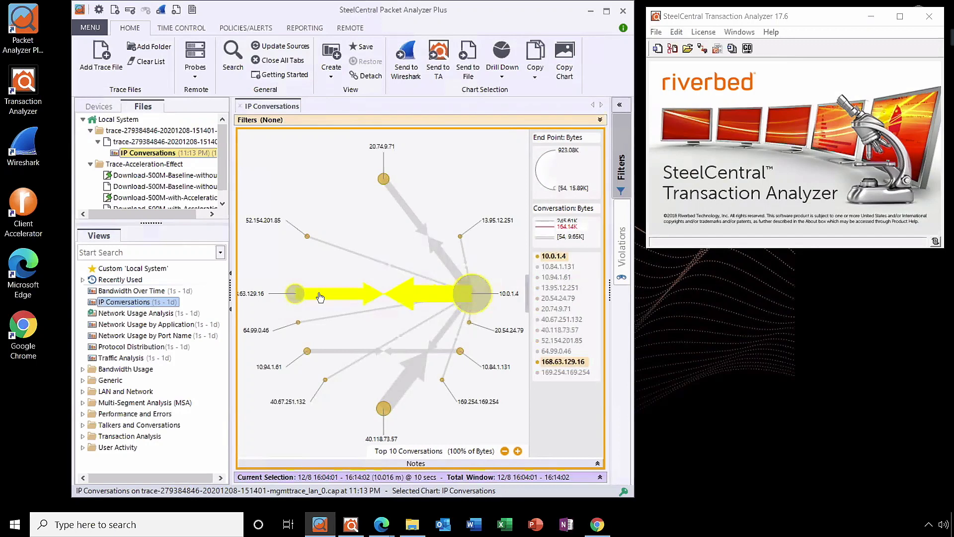
right_click(320, 297)
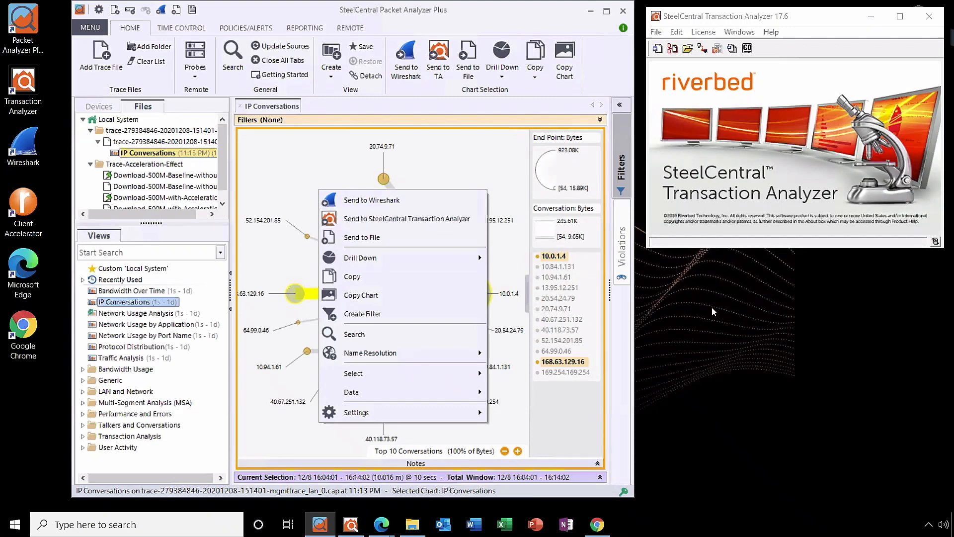
key(super+d)
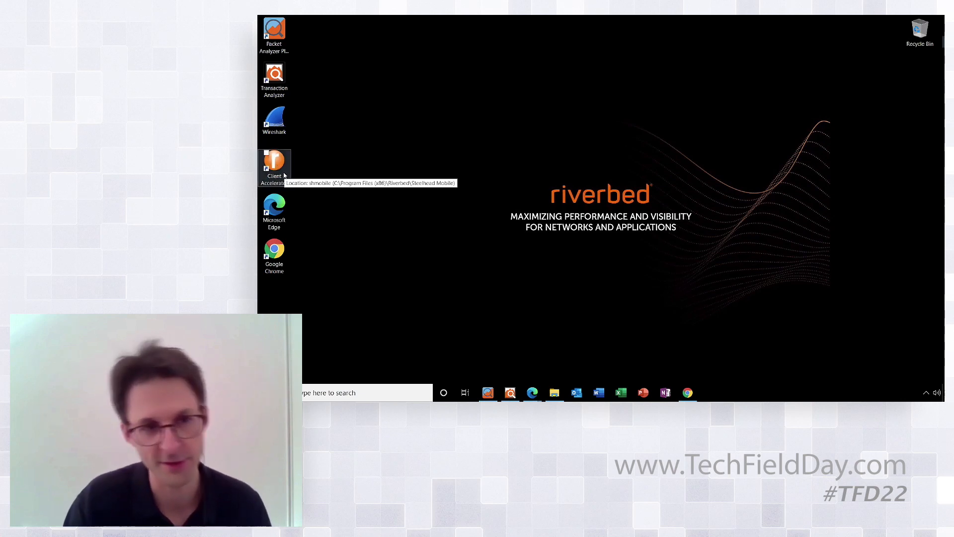
Step: Switch to the client-accelerator console in Microsoft Edge and open its Endpoint Report
click(925, 393)
mouse_move(927, 382)
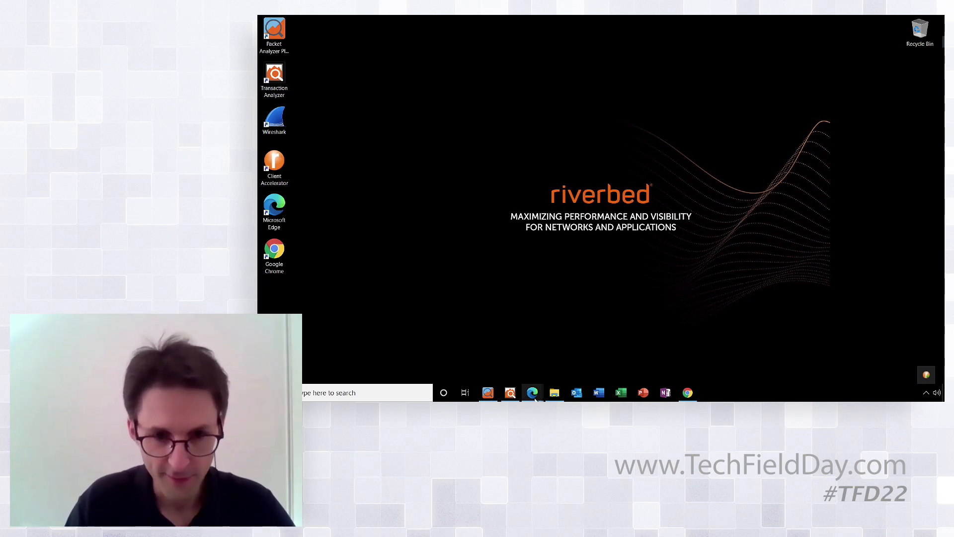
mouse_move(533, 396)
click(508, 366)
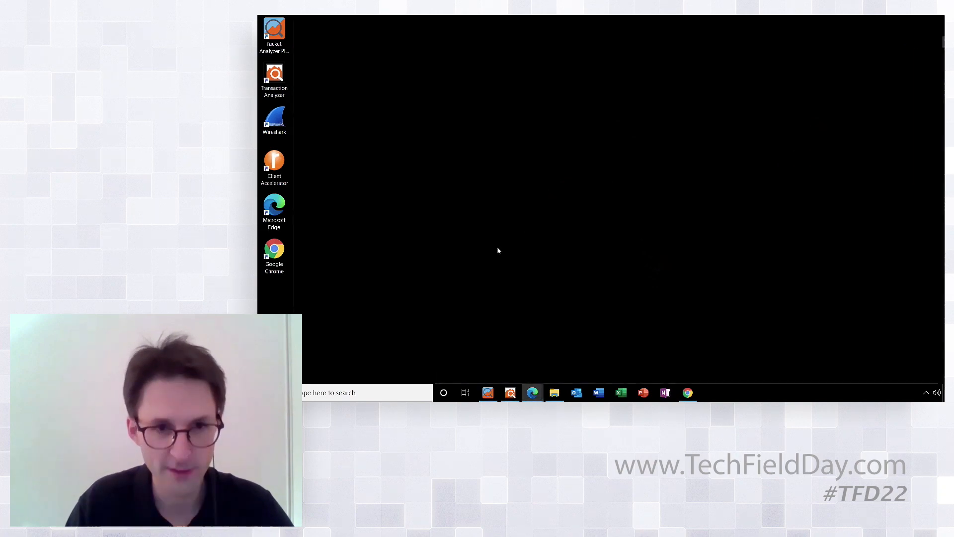
click(346, 43)
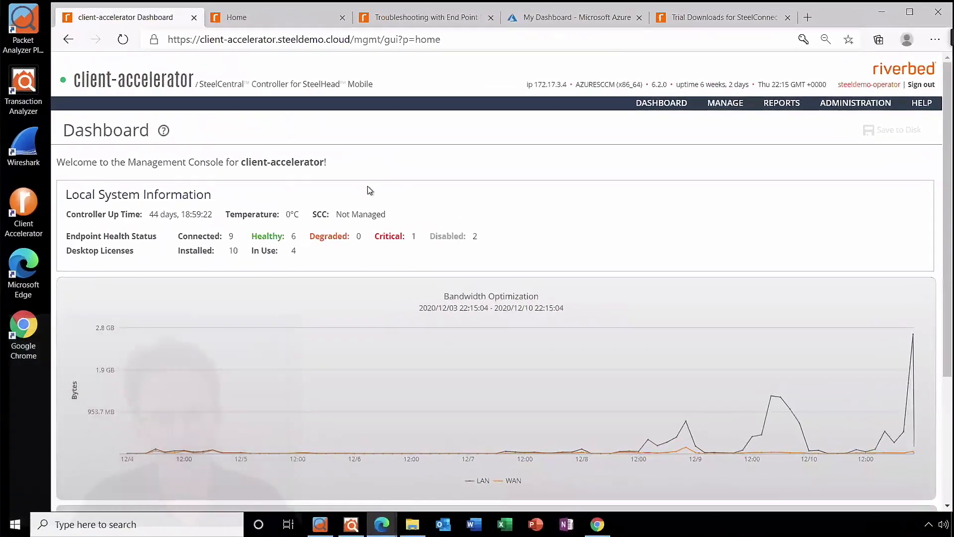
mouse_move(914, 336)
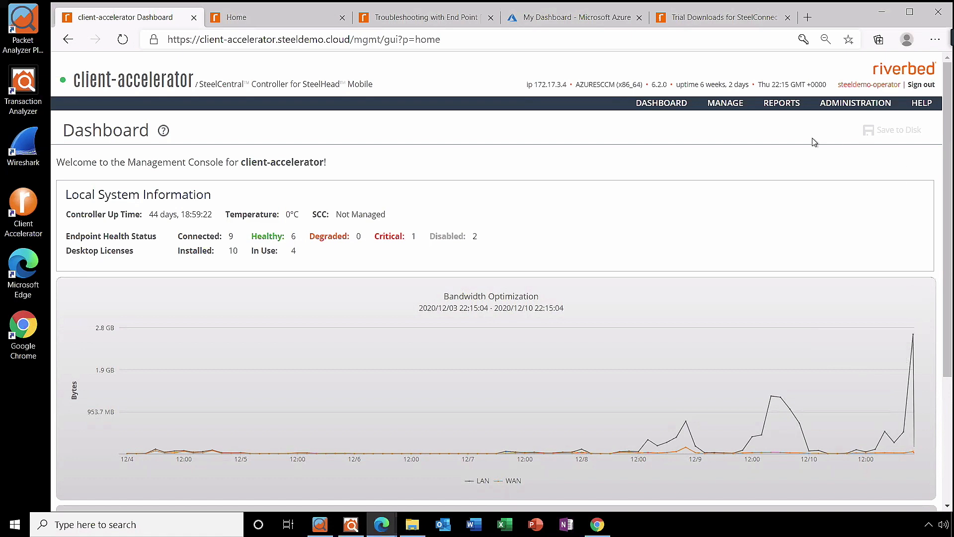
click(781, 104)
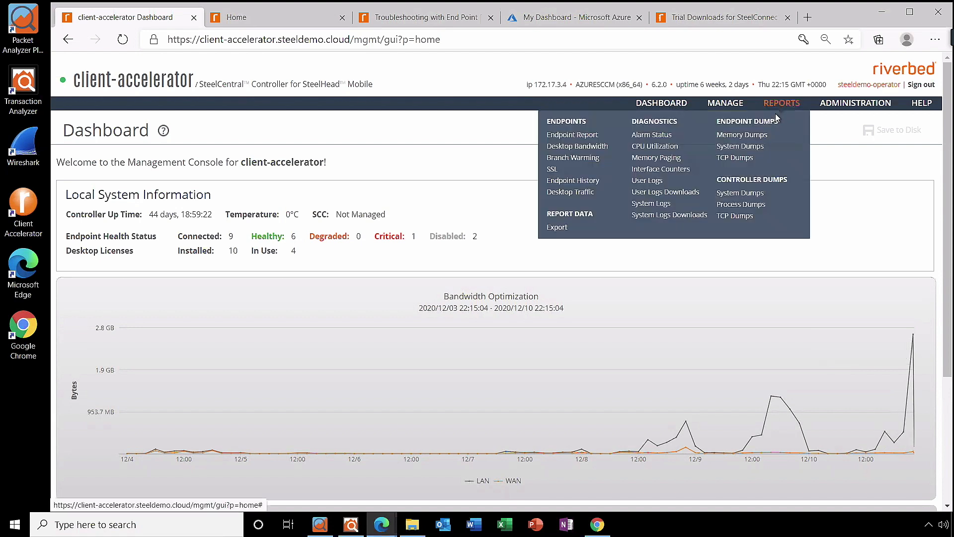
click(579, 138)
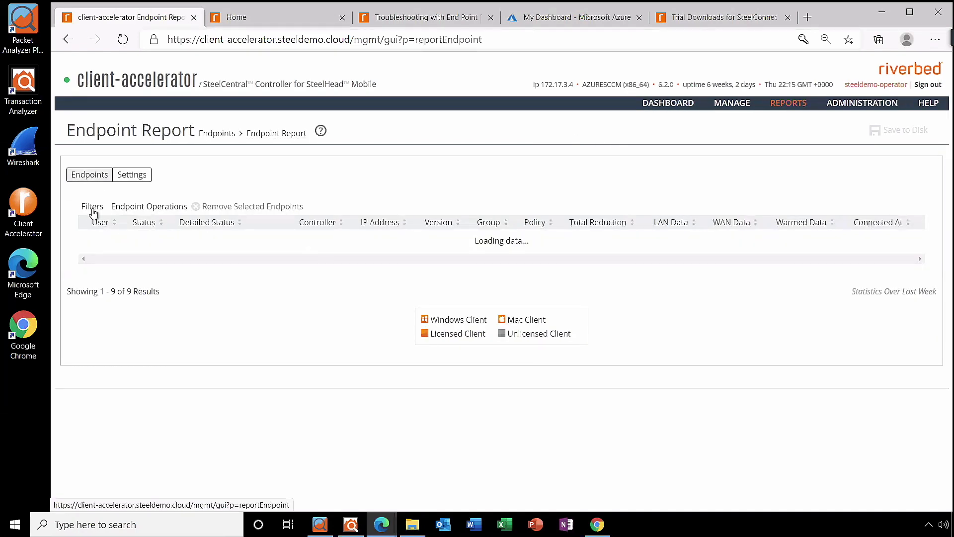
Step: Filter the endpoint report so that only endpoints with the WFA policy are included
click(92, 209)
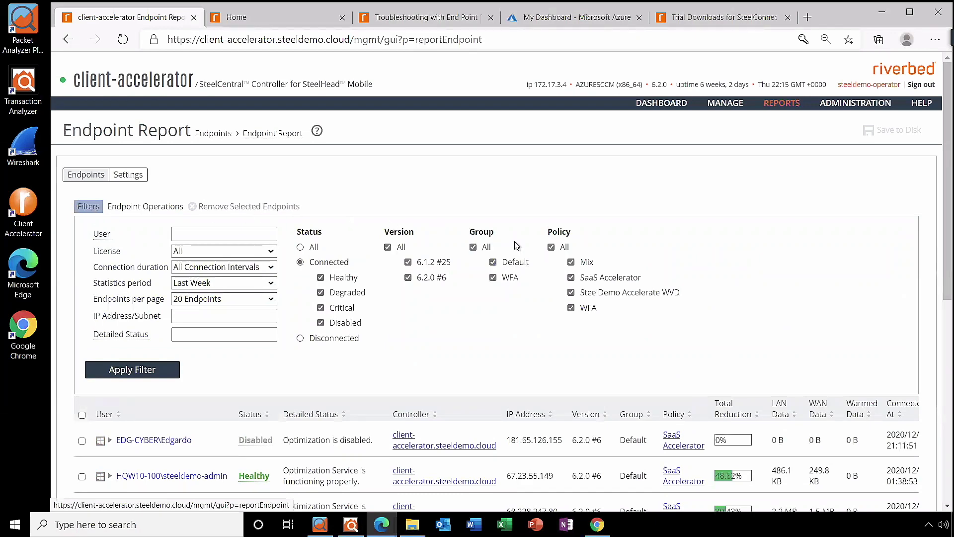
click(551, 247)
click(570, 308)
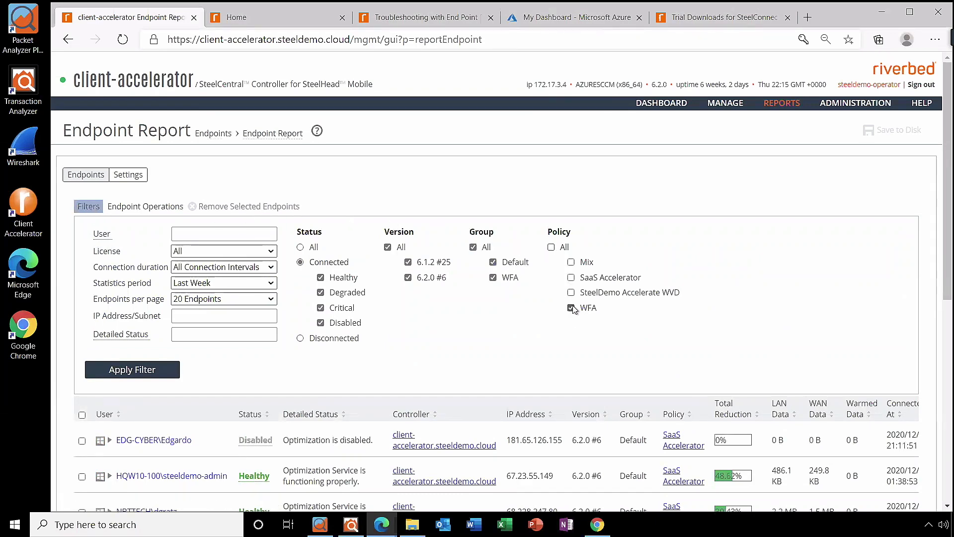
key(ctrl+plus)
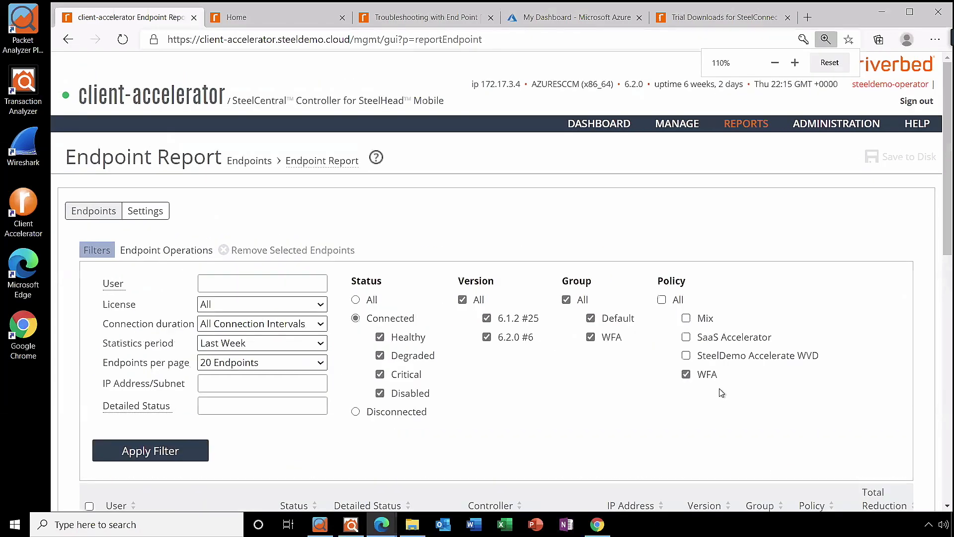
click(171, 451)
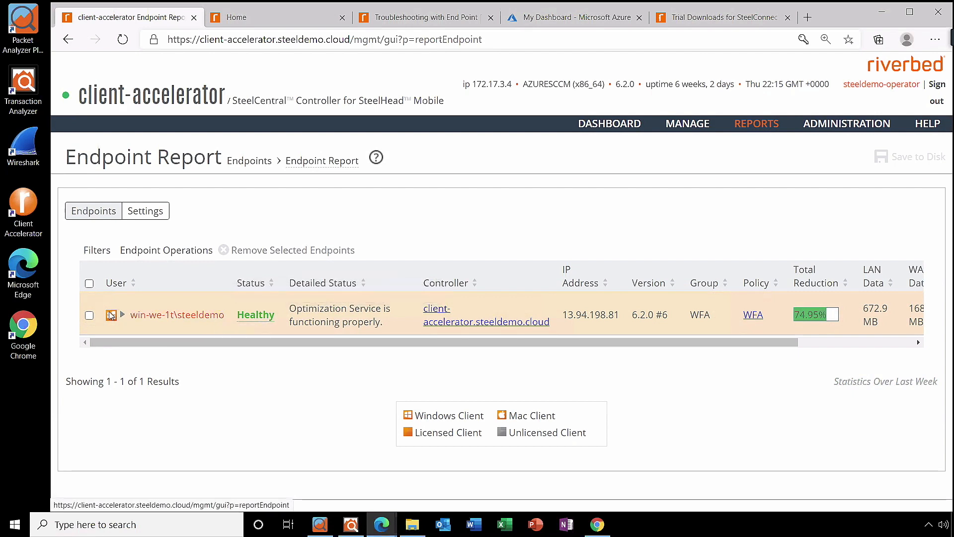
Step: Request a TCP dump lasting 15 minutes from the Windows endpoint in the WFA group
click(90, 316)
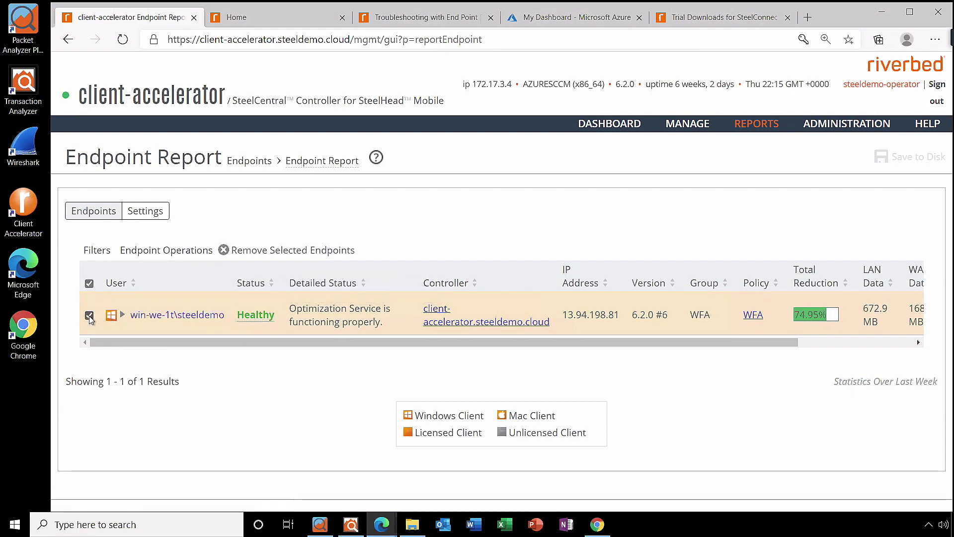
click(189, 258)
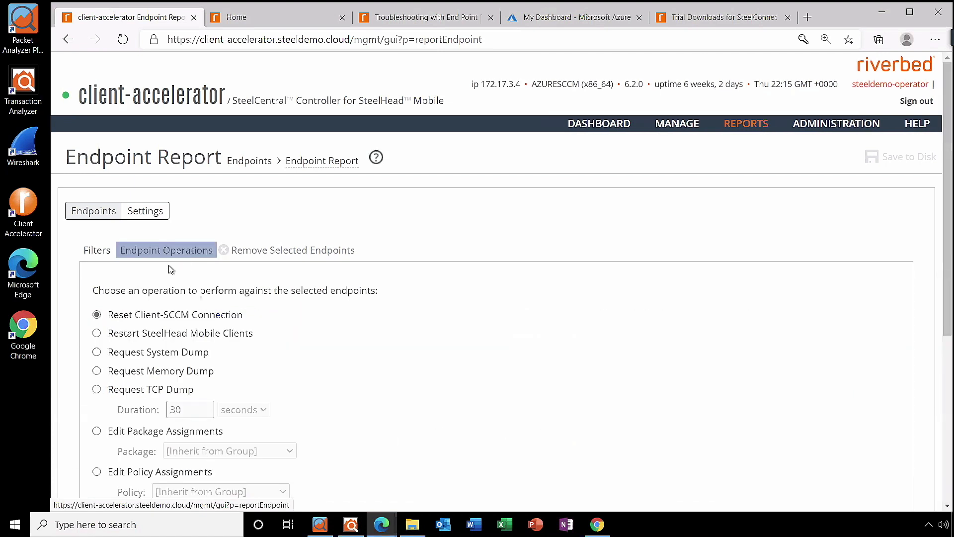
click(149, 391)
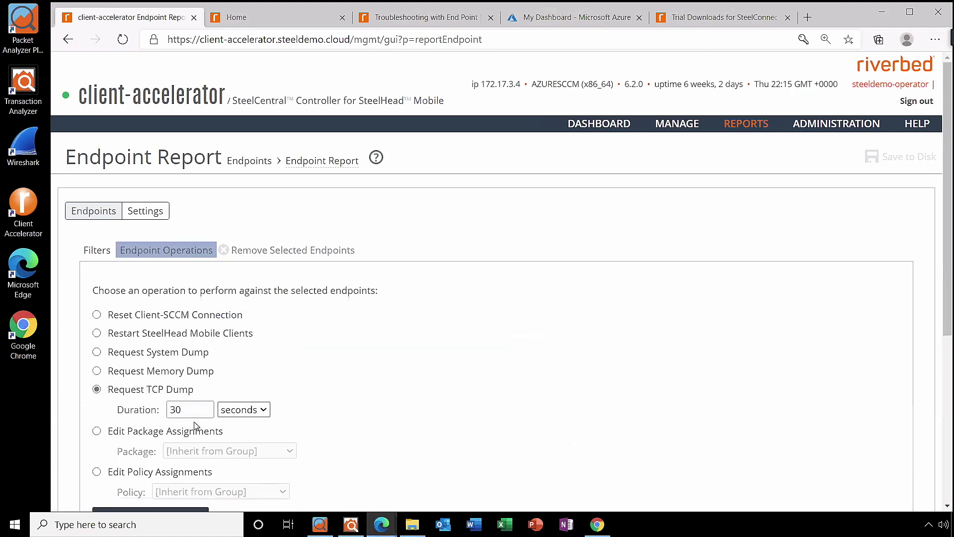
double_click(172, 409)
click(247, 409)
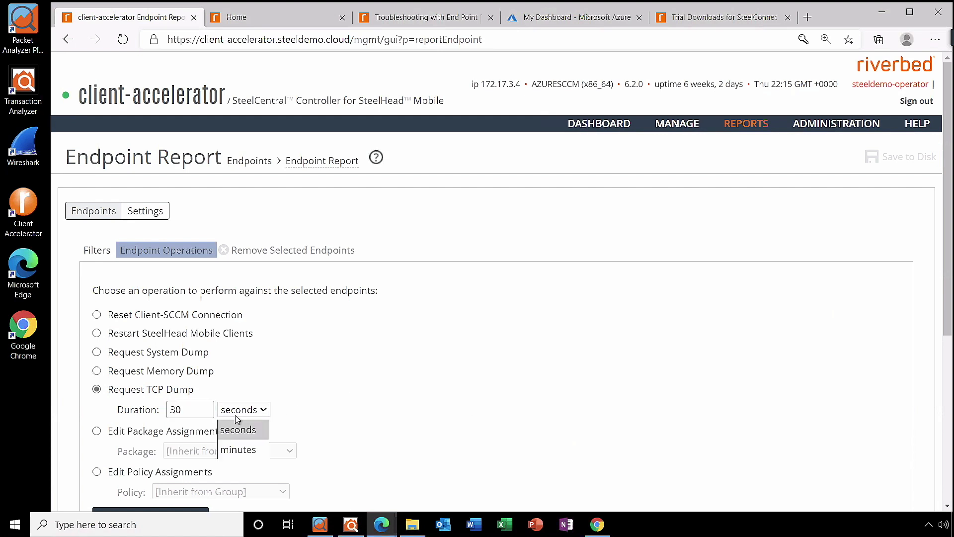
click(236, 449)
double_click(172, 410)
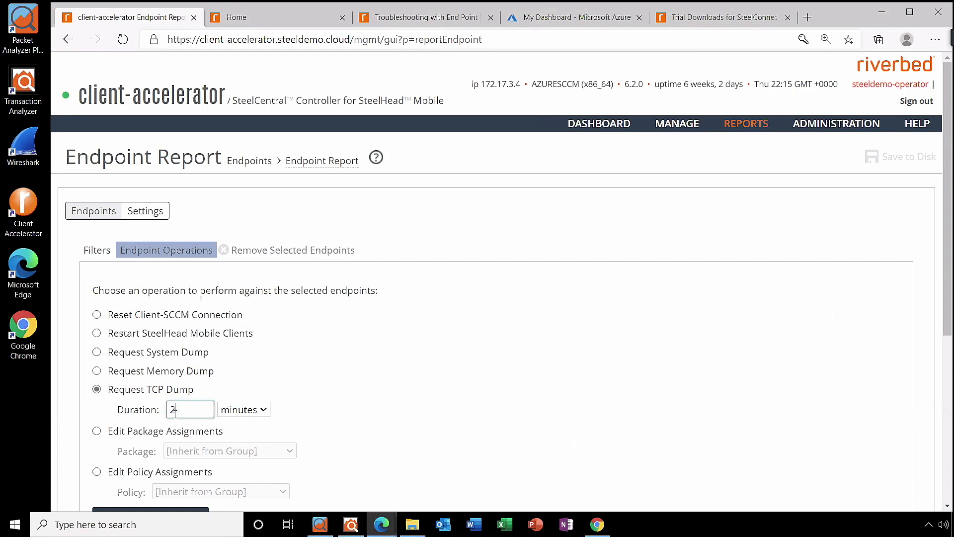
text(15)
click(402, 391)
scroll(398, 394, down, 1)
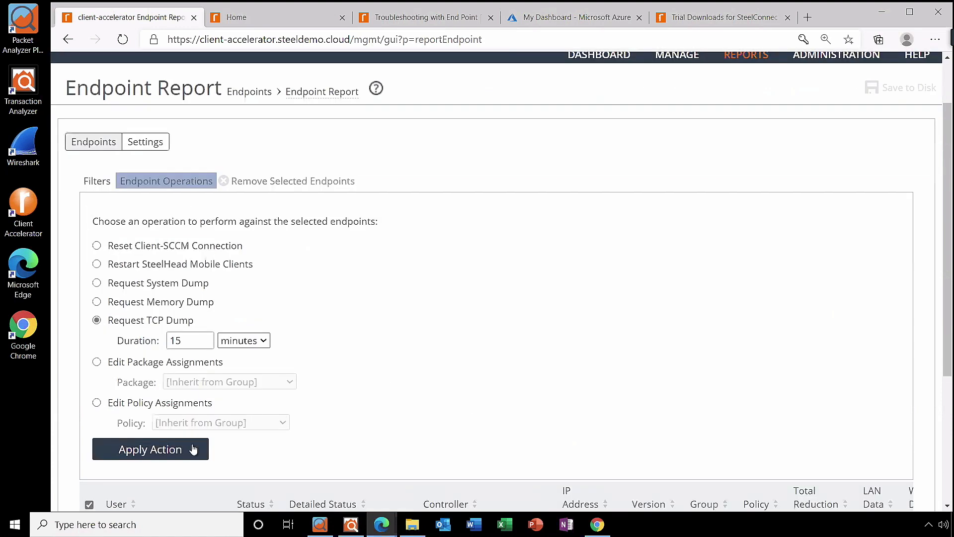
click(193, 448)
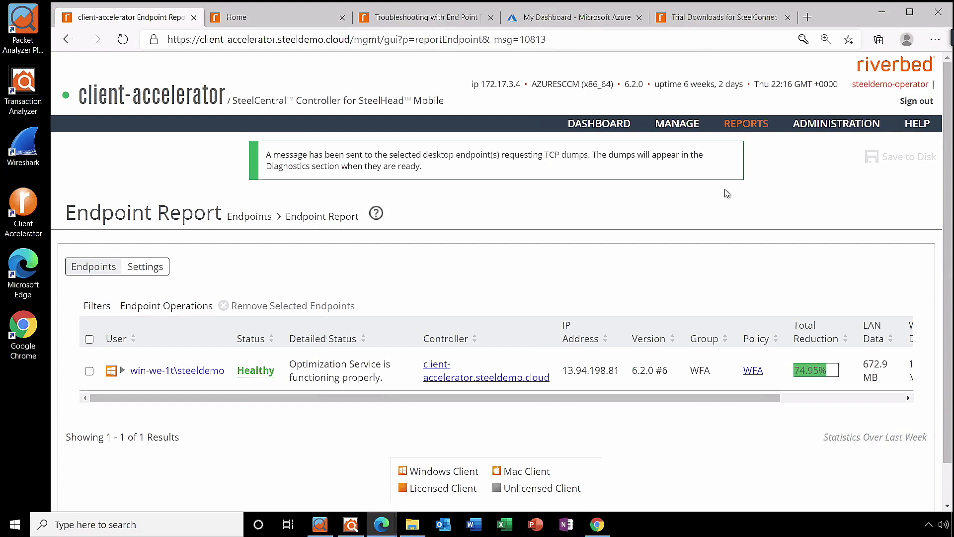
click(754, 132)
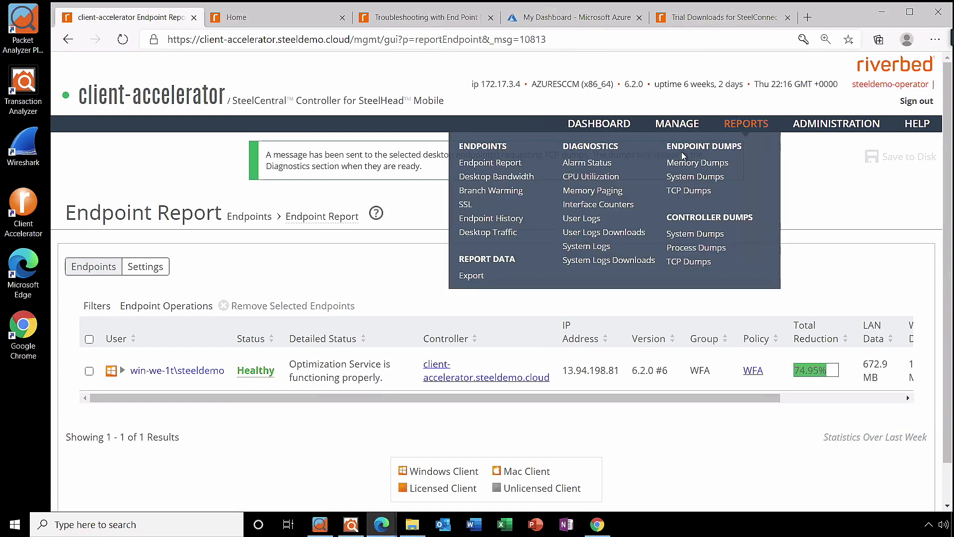
click(695, 192)
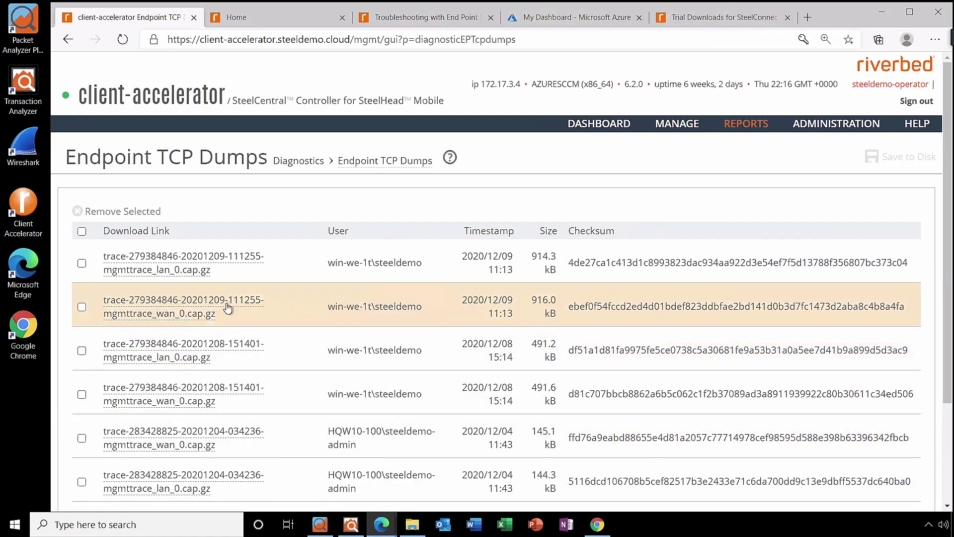
click(142, 260)
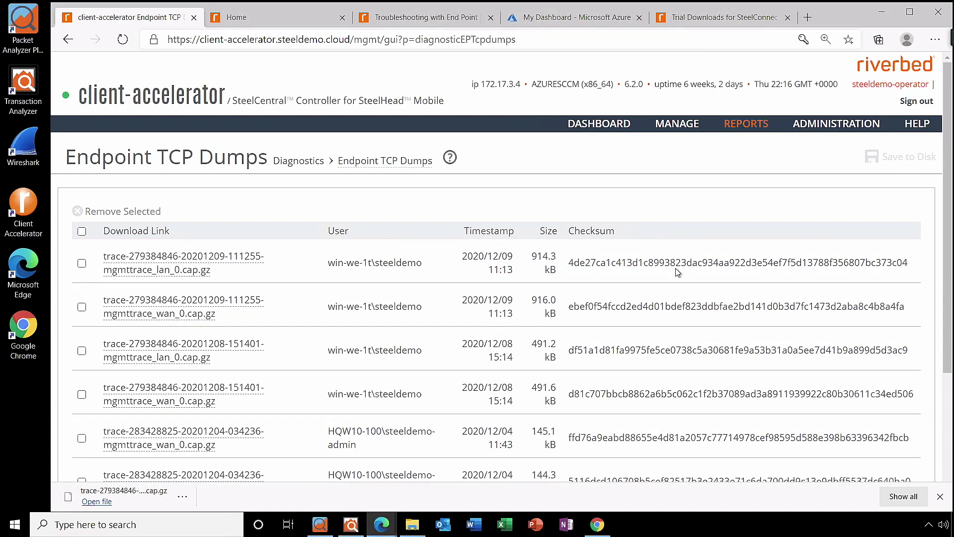
click(882, 13)
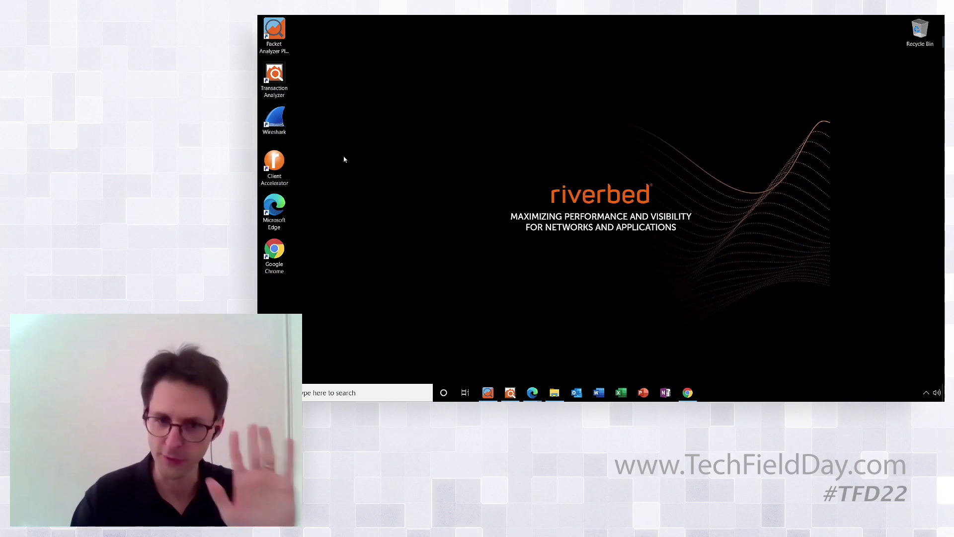
Step: Switch back to Microsoft Edge and view the SteelCentral Portal home page
mouse_move(532, 392)
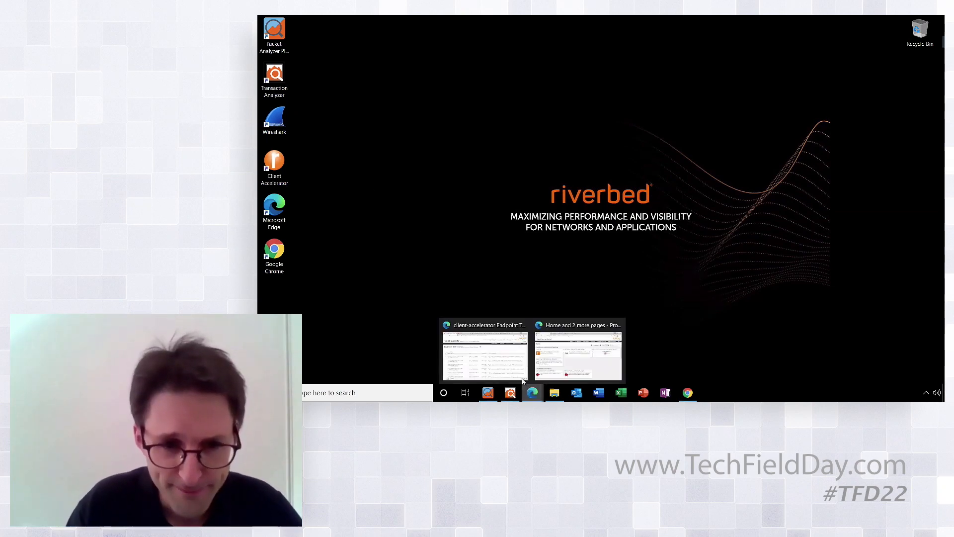
click(514, 373)
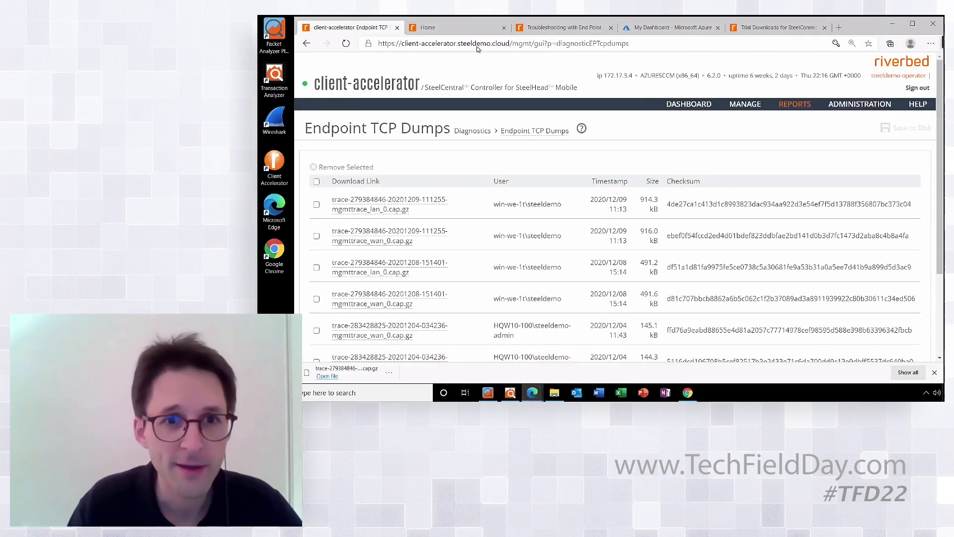
click(471, 30)
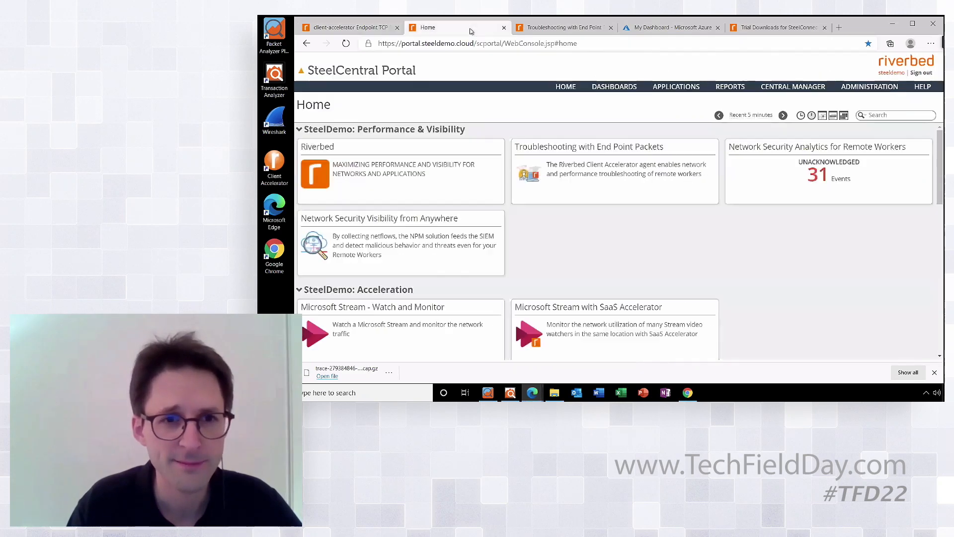
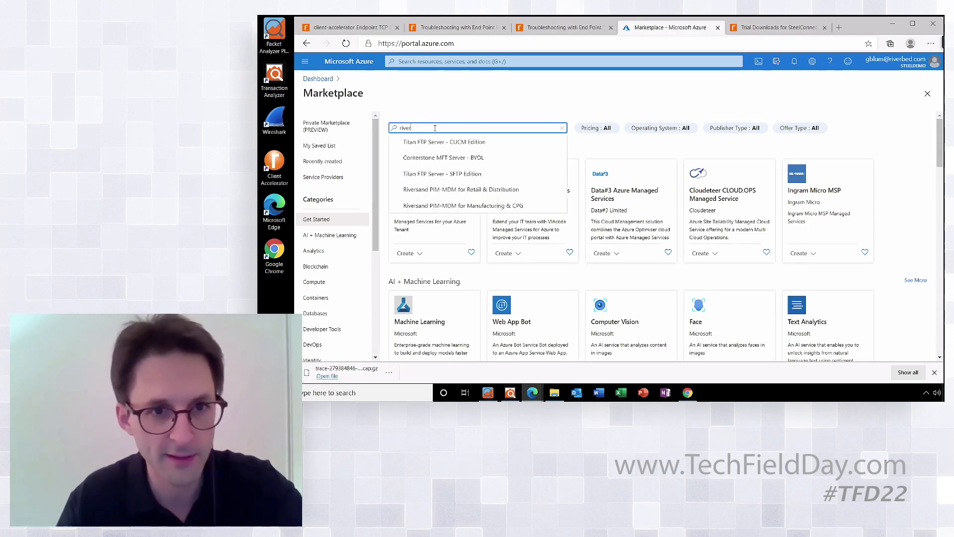
Step: Search the Azure Marketplace for riverbed and open the Riverbed Client Accelerator offering
text(bed)
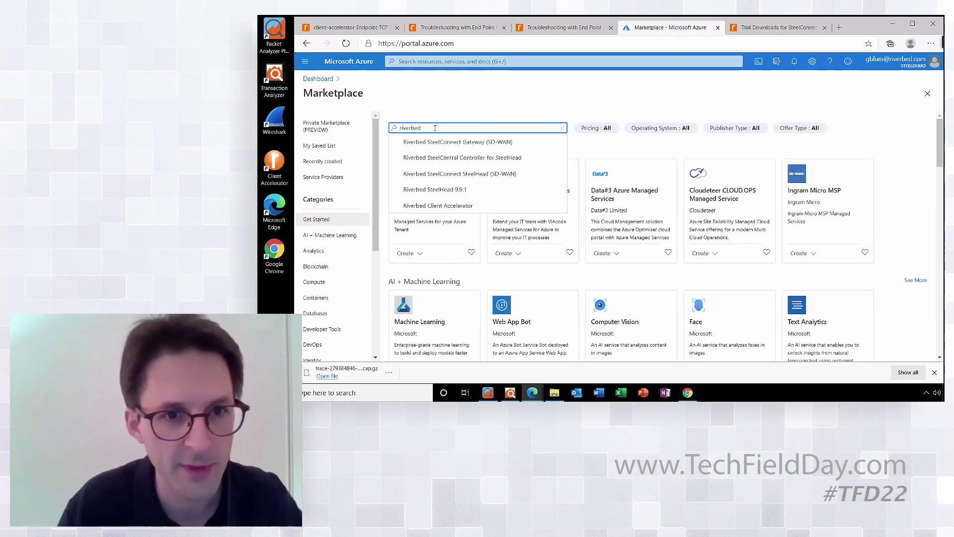
click(470, 206)
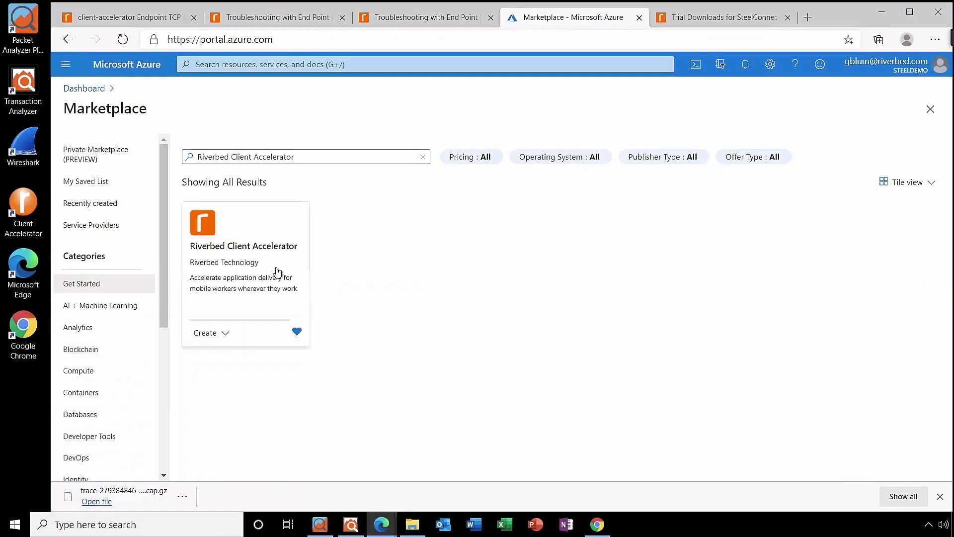
click(239, 286)
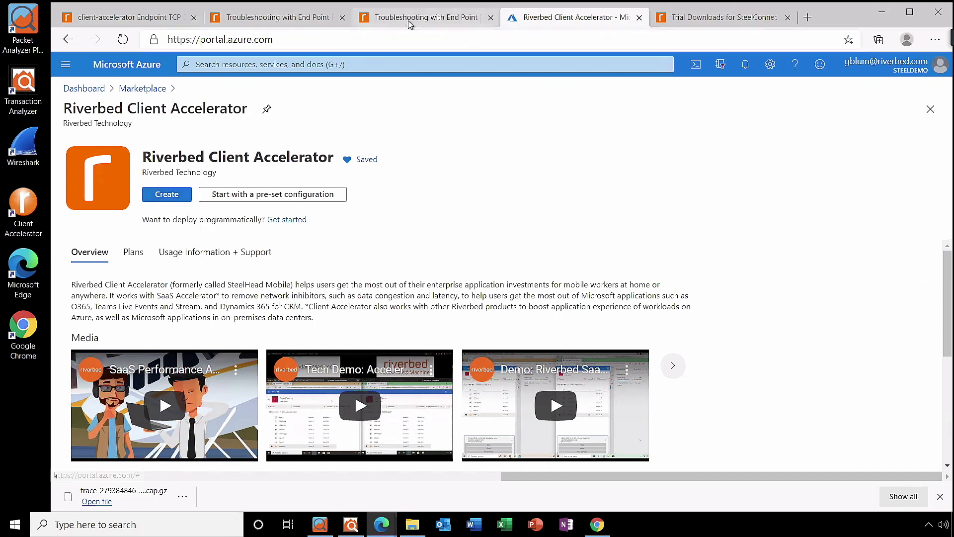
Step: Review the Troubleshooting with End Point Packets dashboard and the featured offers on Riverbed's Trial Downloads page
click(306, 24)
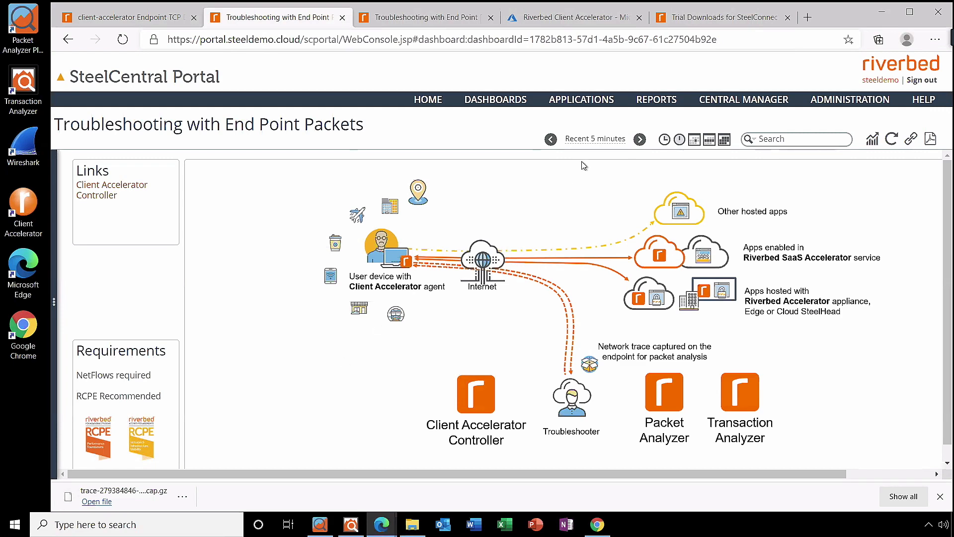
click(708, 20)
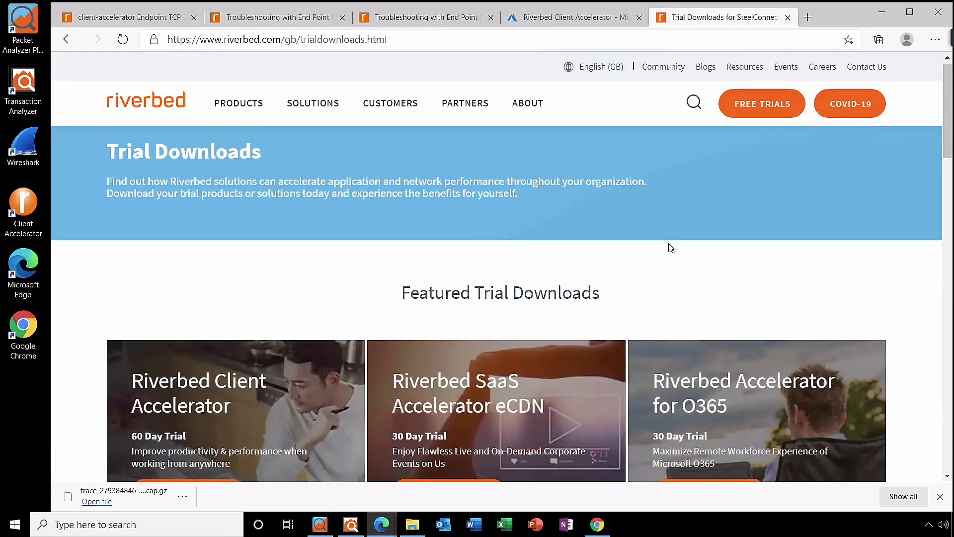
scroll(668, 247, down, 1)
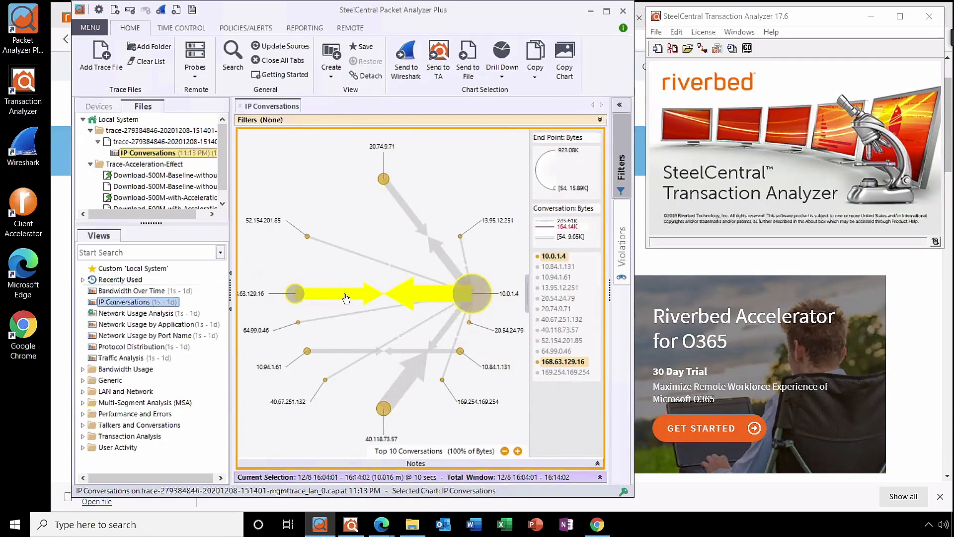
Step: Examine the byte and packet details of the conversation between 10.0.1.4 and 168.63.129.16 in Packet Analyzer Plus
mouse_move(346, 298)
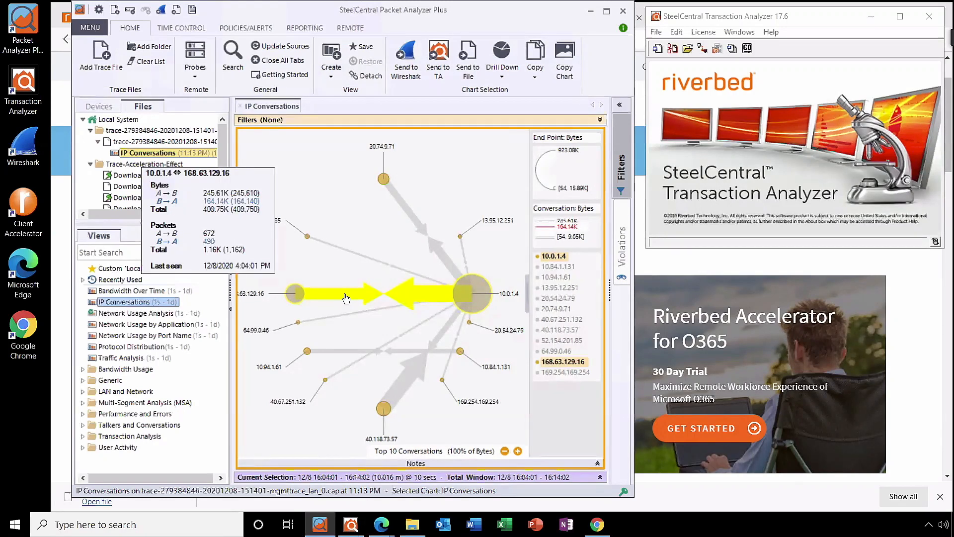